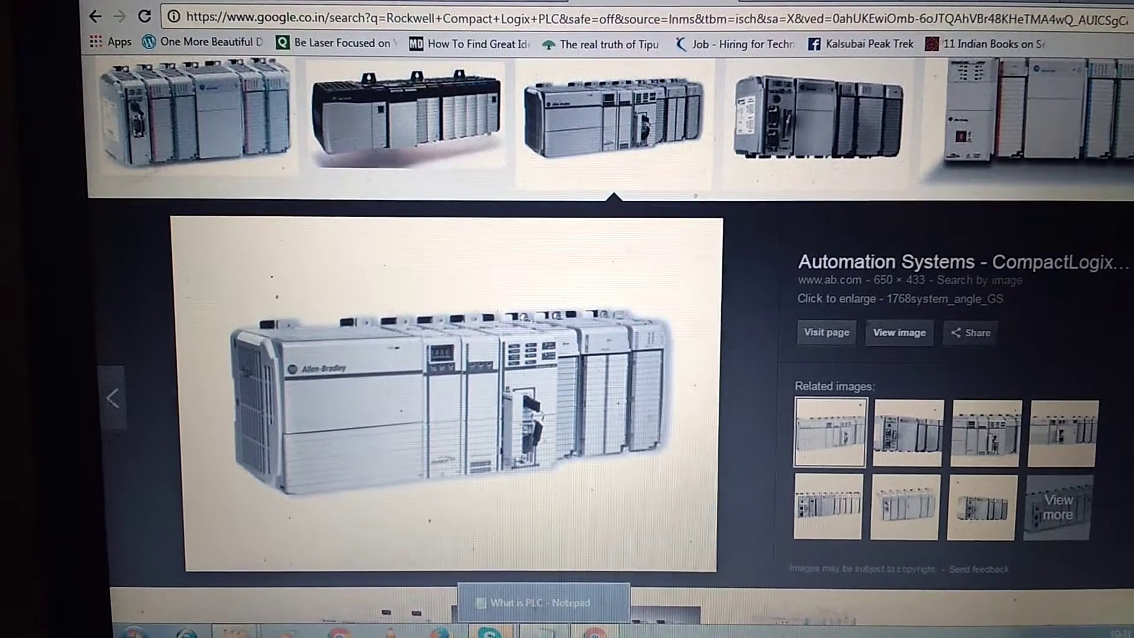
# Bring the Notepad page of five PLC questions in front of the controller images
pyautogui.click(532, 628)
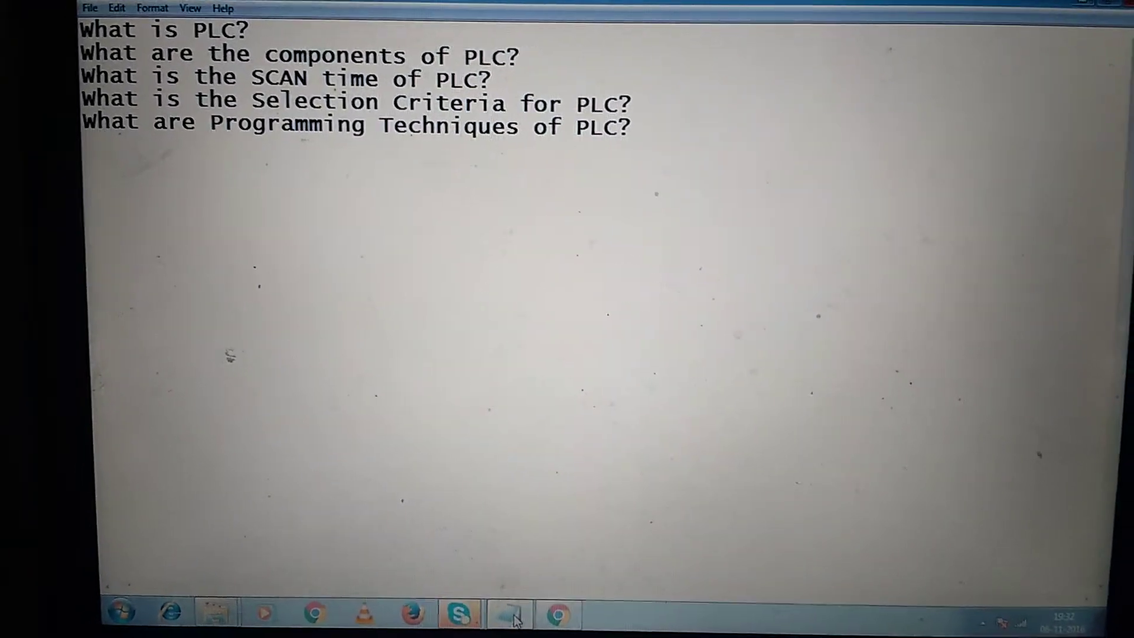
# Minimize the Notepad questions page and show the PLC System block diagram in Chrome's plc.png tab
pyautogui.click(508, 613)
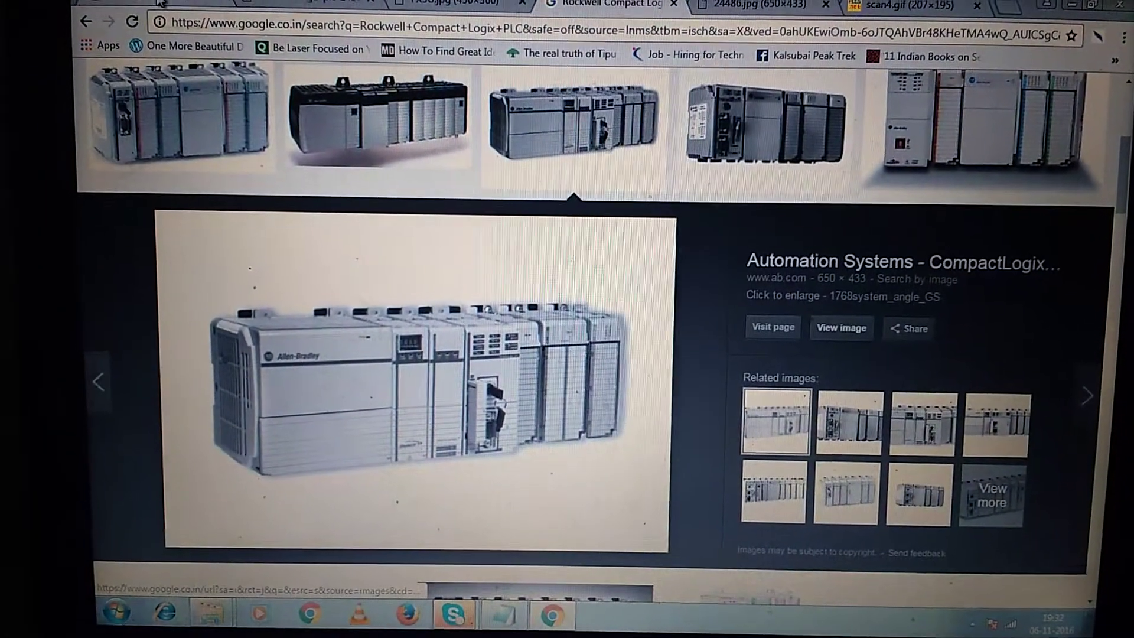
pyautogui.click(158, 5)
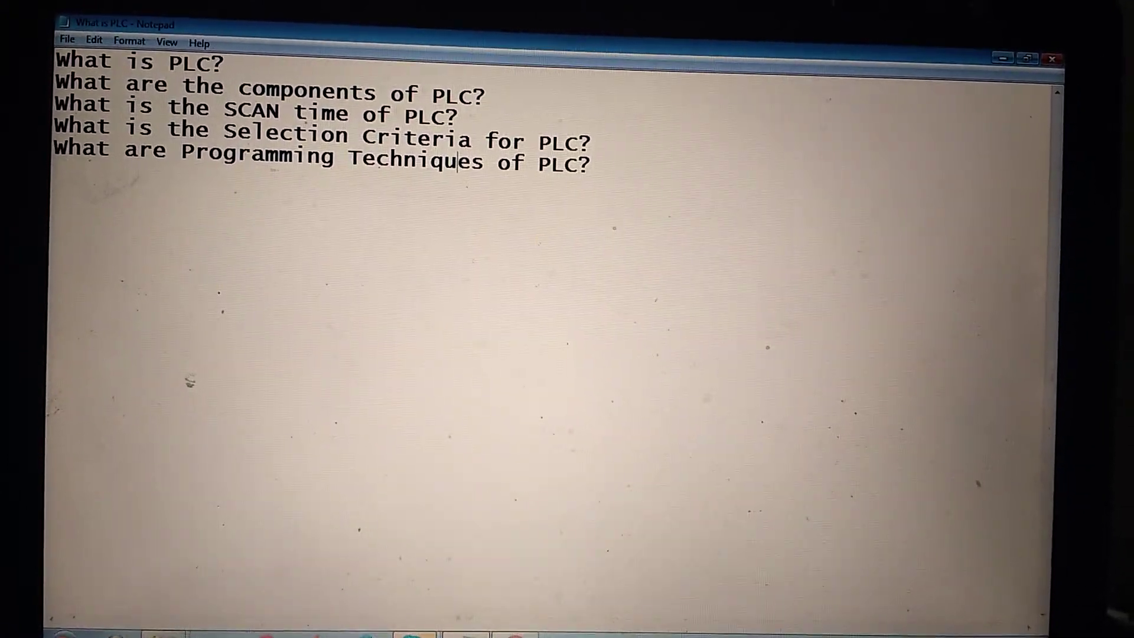
# Revisit the scan-cycle flowchart (scan4.gif), then bring the 'What is PLC' Notepad page back
pyautogui.hotkey('alt', 'Tab')
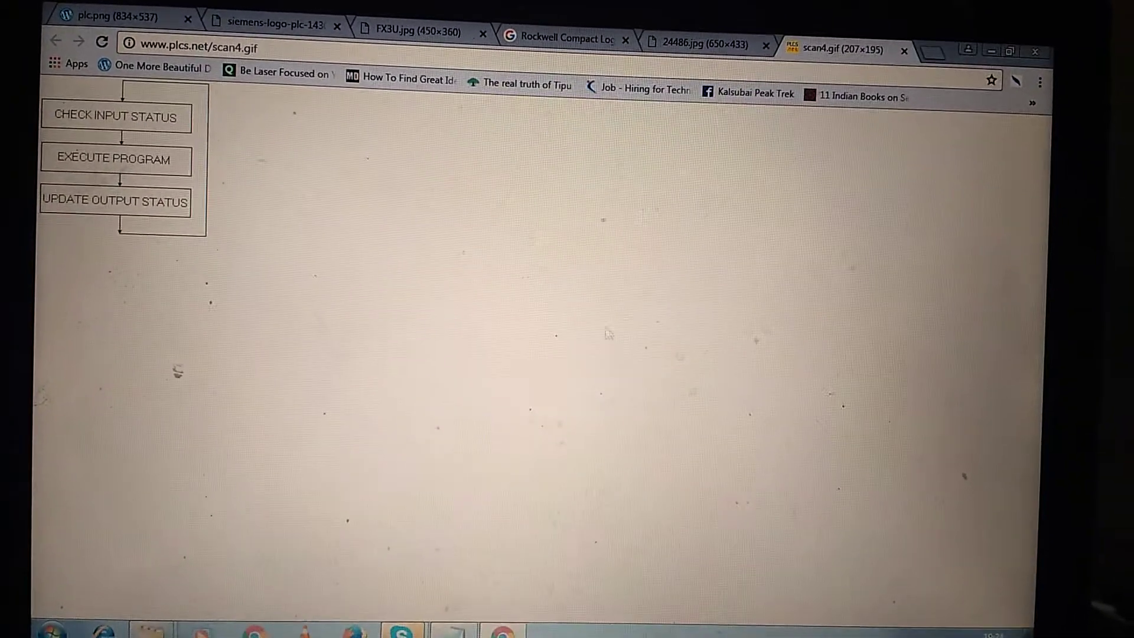
pyautogui.click(469, 631)
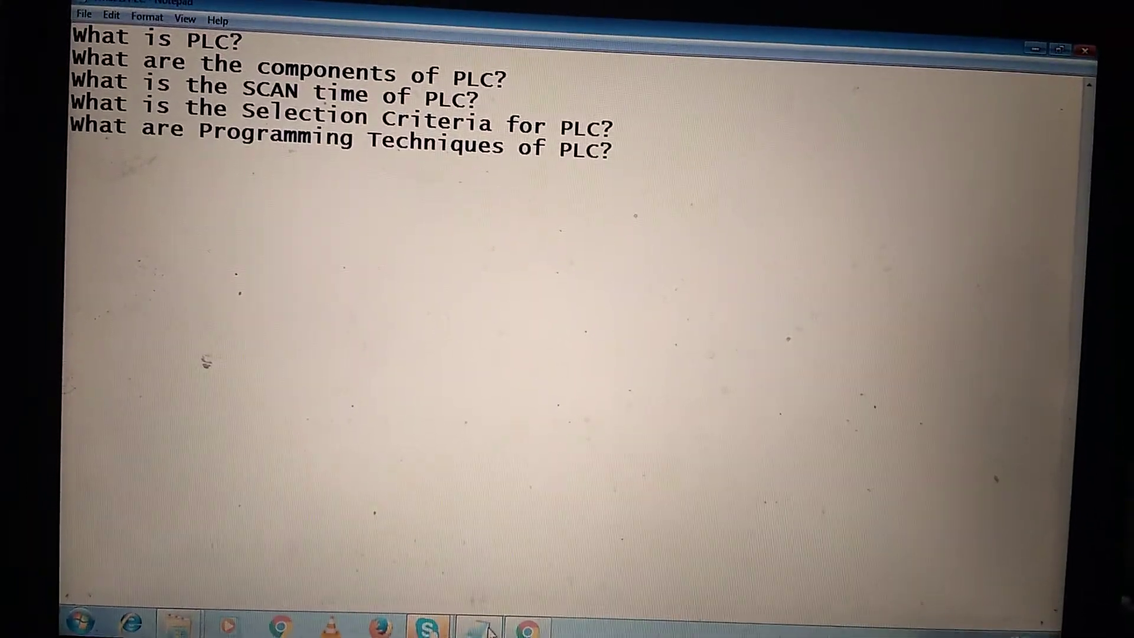